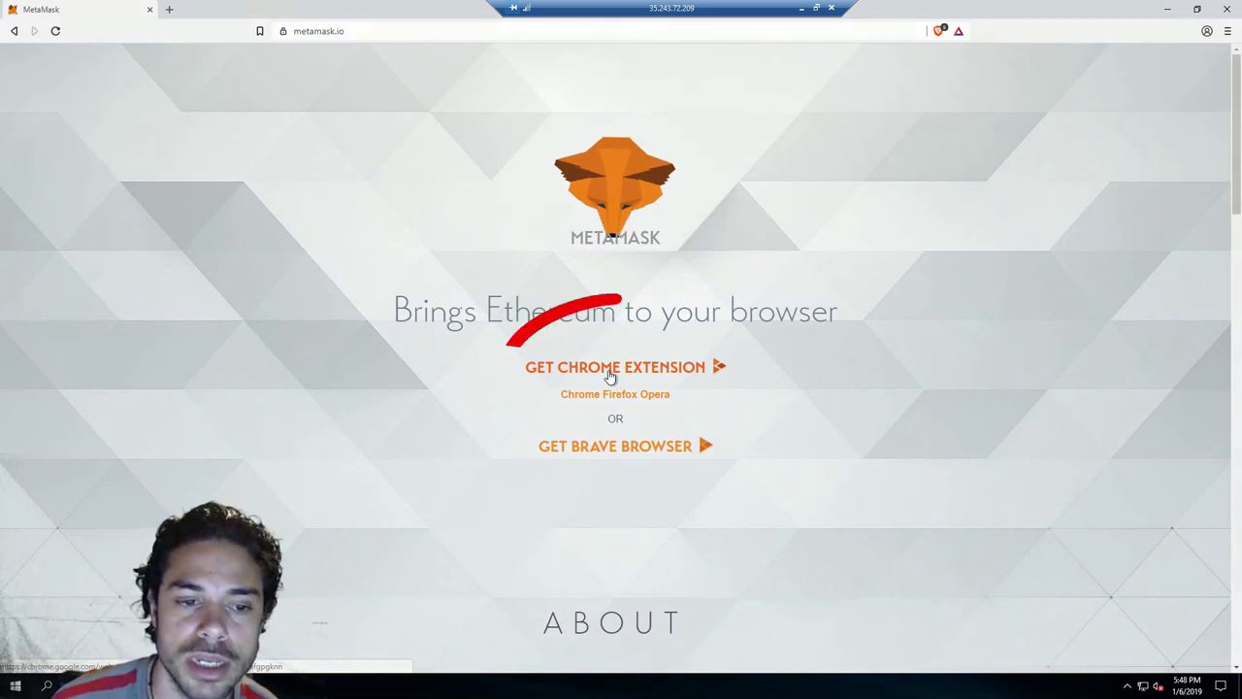
Add the MetaMask extension to Brave from its Chrome Web Store page
click(610, 374)
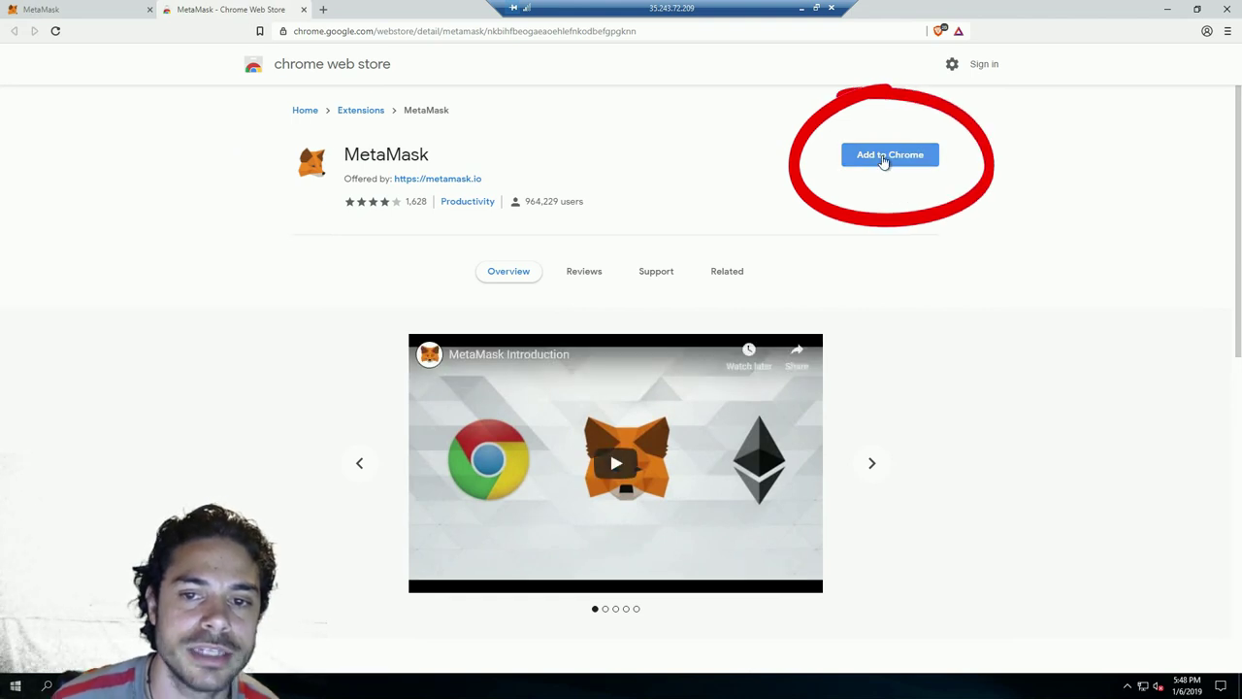
click(883, 159)
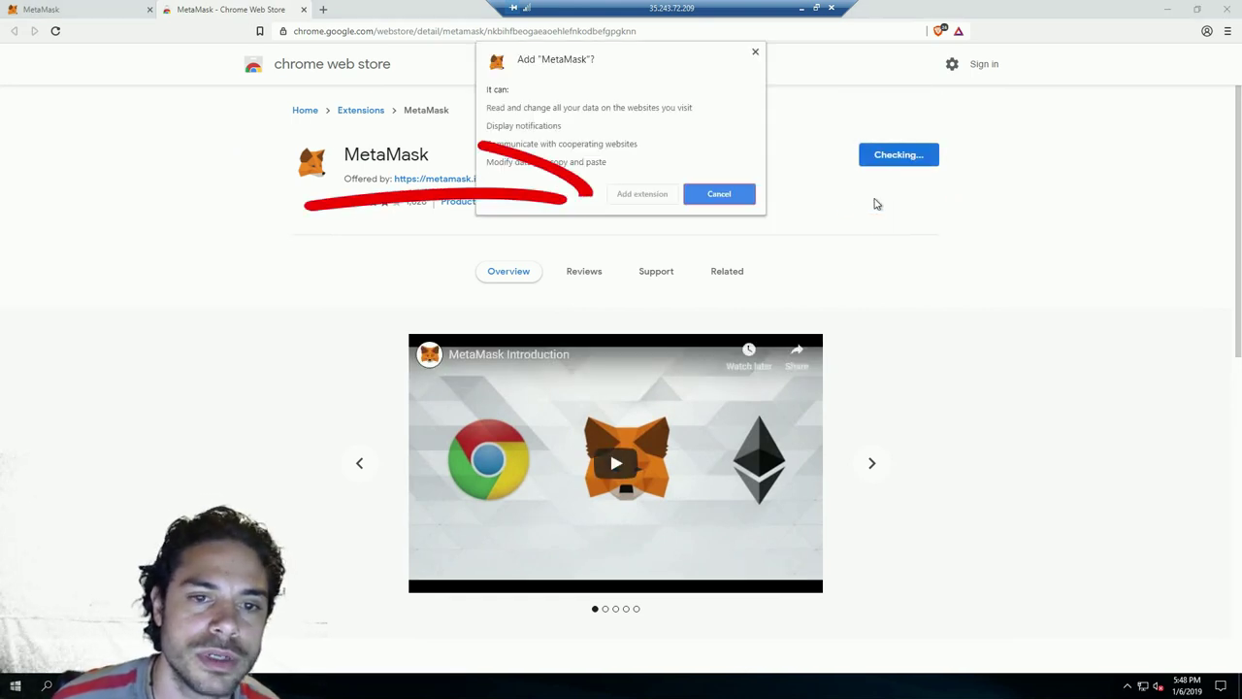
click(699, 199)
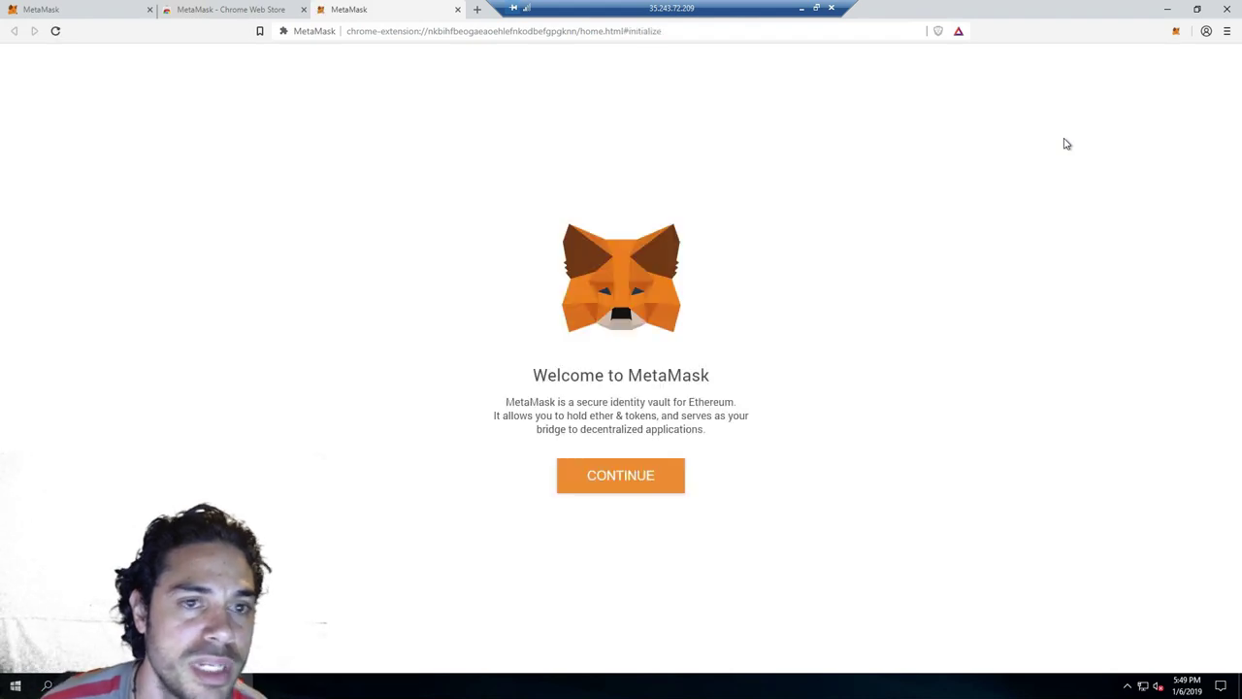
Start a new wallet, enter and confirm a password, then continue past the account image
click(623, 483)
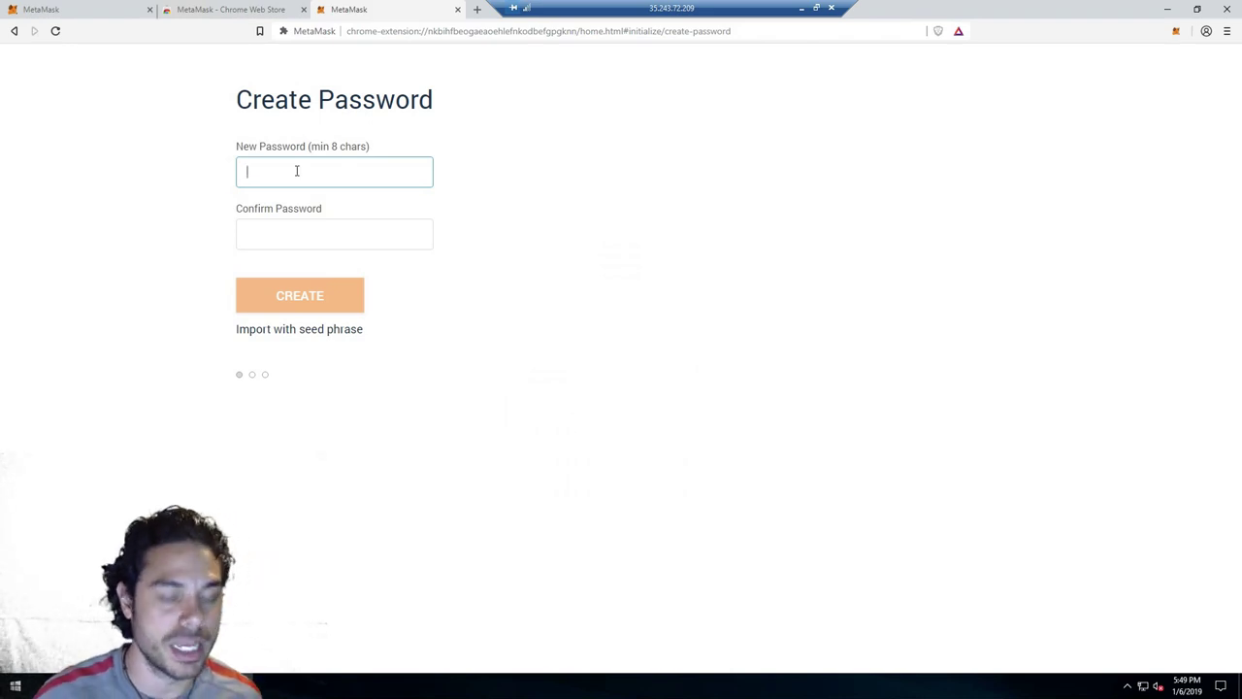
text(•••••••••)
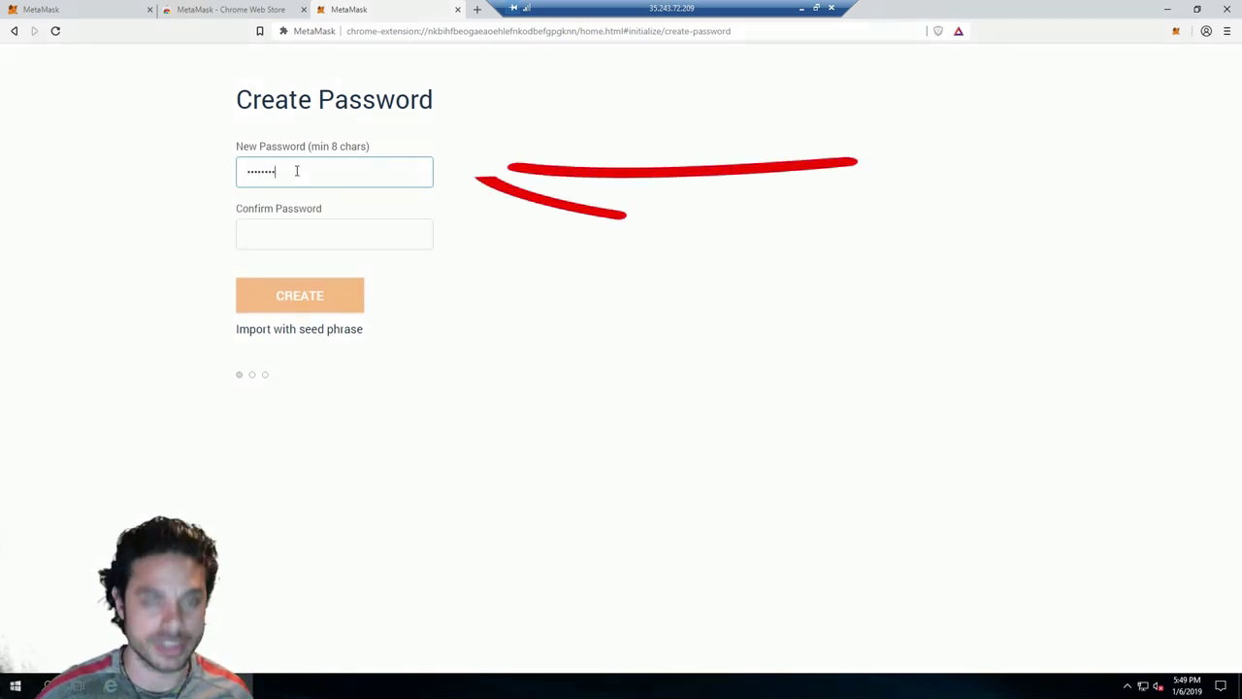
key(Tab)
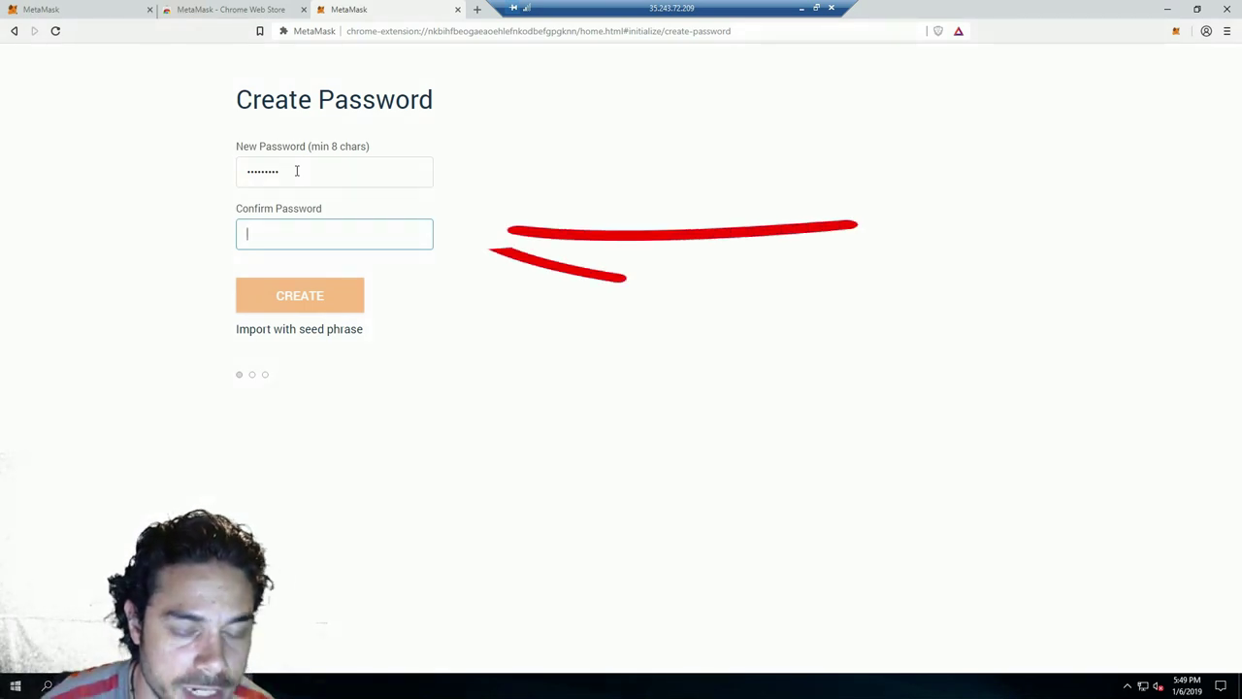
text(•••••••••)
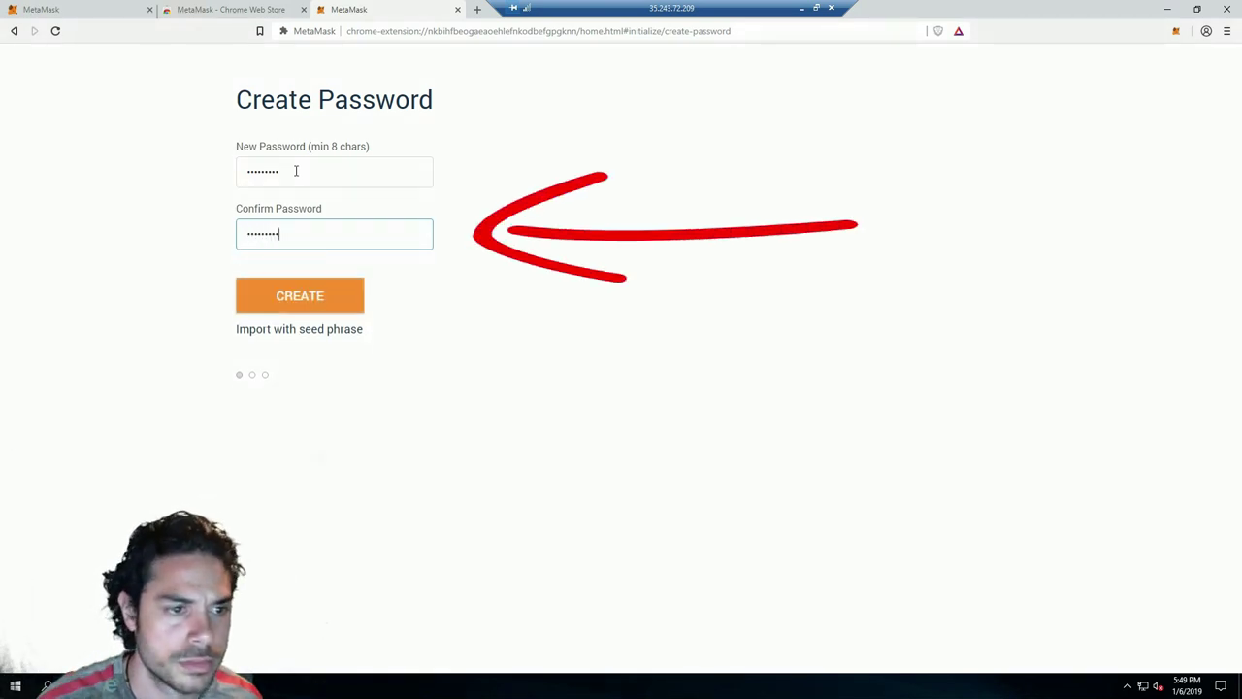
drag(368, 147, 308, 147)
click(302, 303)
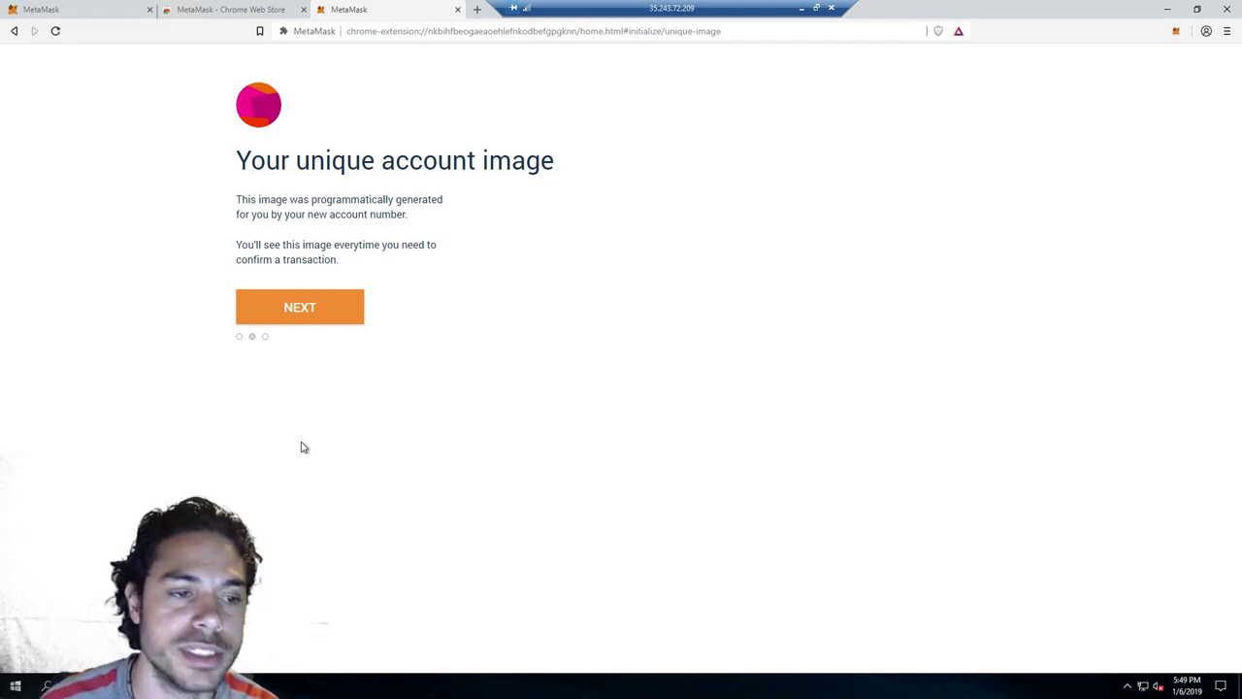
click(294, 309)
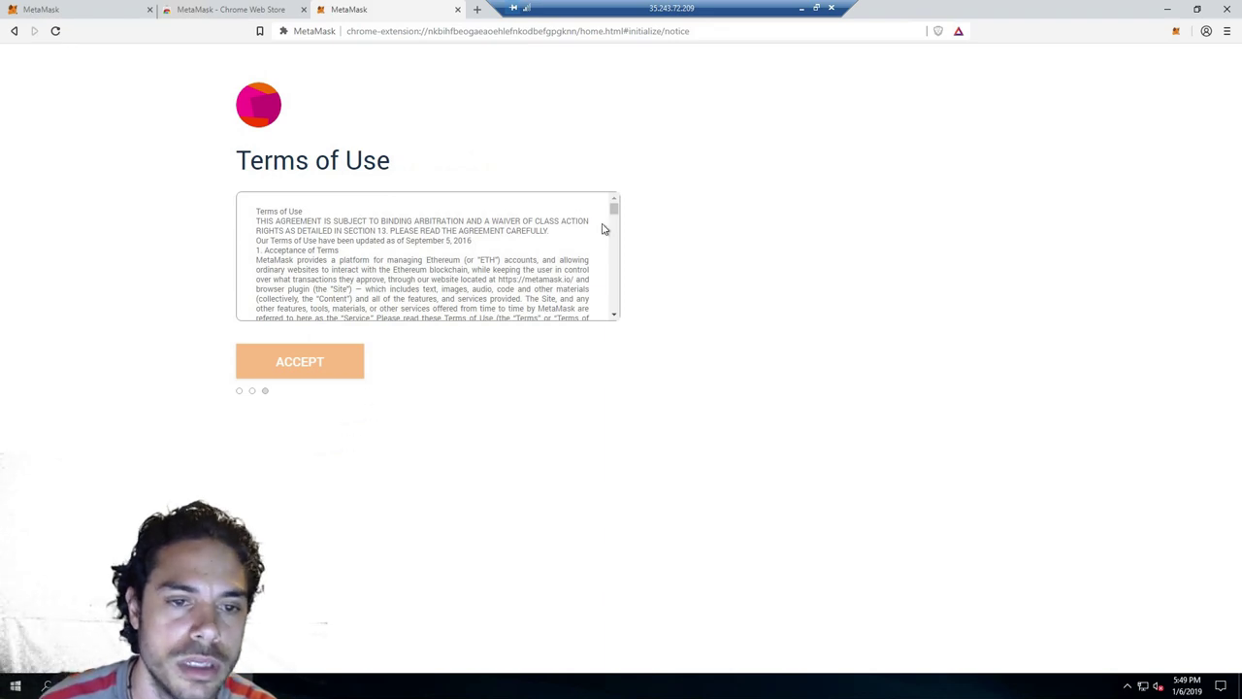
Accept the Terms of Use, Privacy Notice and Phishing Warning, then download the backup phrase file
drag(615, 207, 588, 321)
click(280, 360)
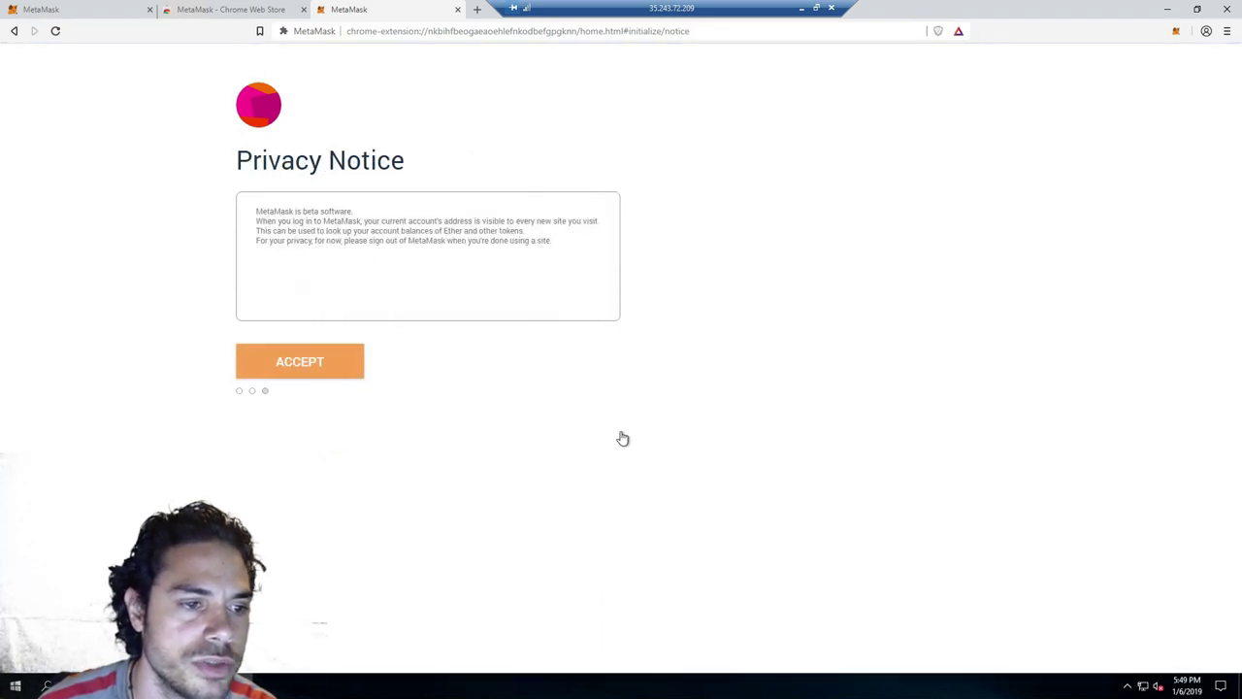
click(312, 366)
click(269, 360)
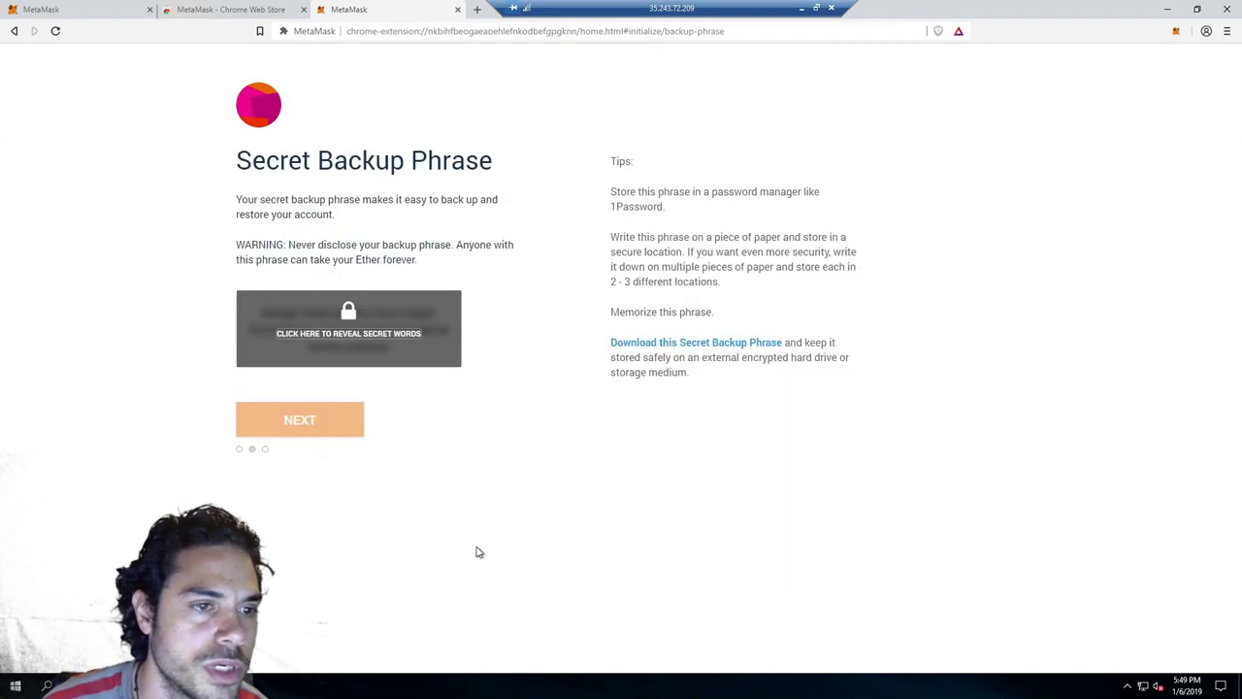
click(667, 347)
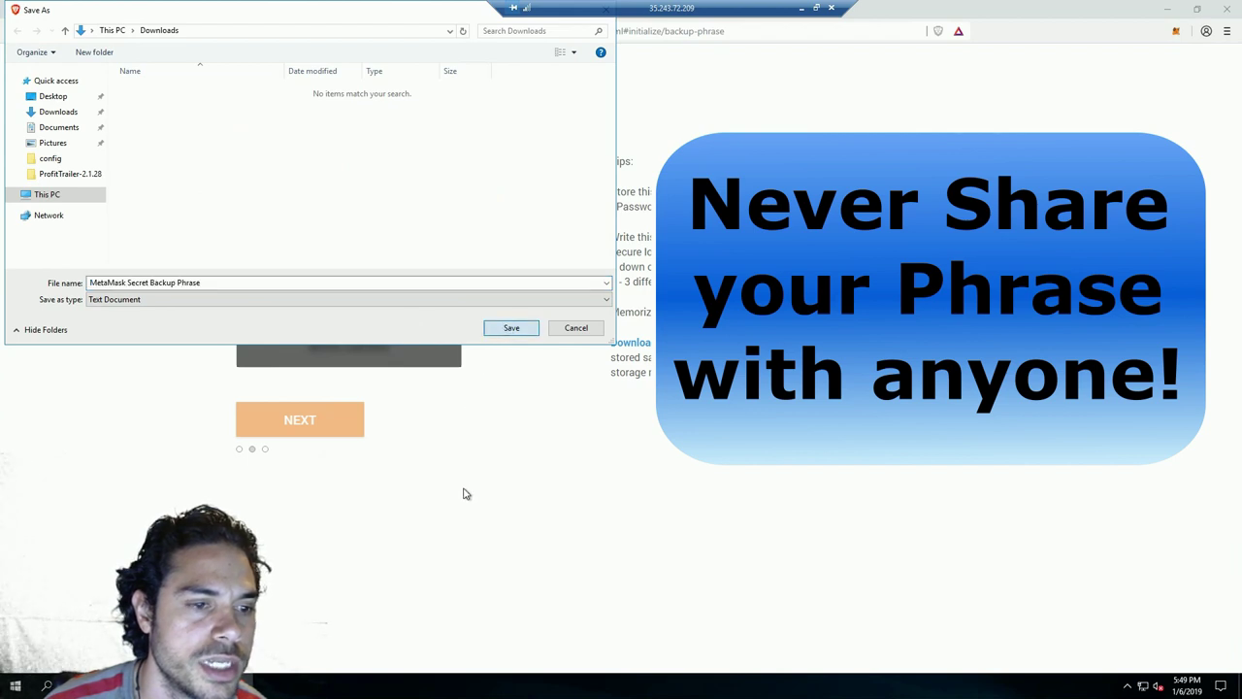
Save the backup phrase file to Downloads and open it in Notepad docked left
key(Return)
click(78, 648)
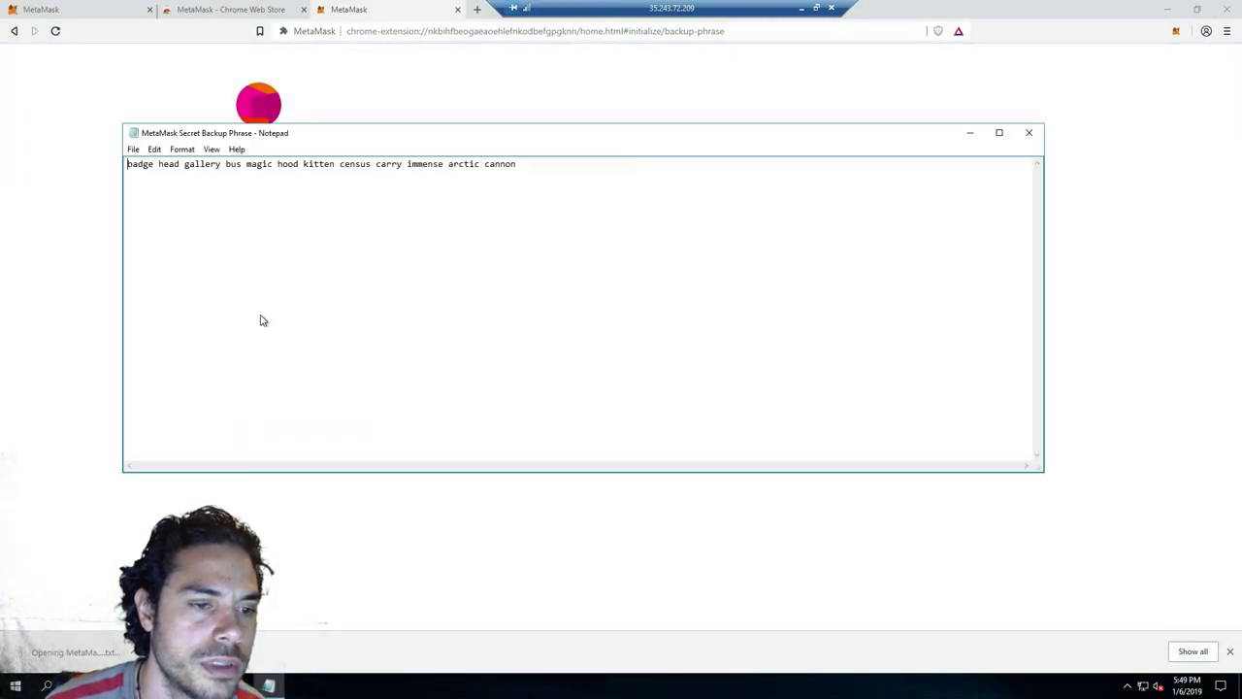
drag(449, 138, 647, 152)
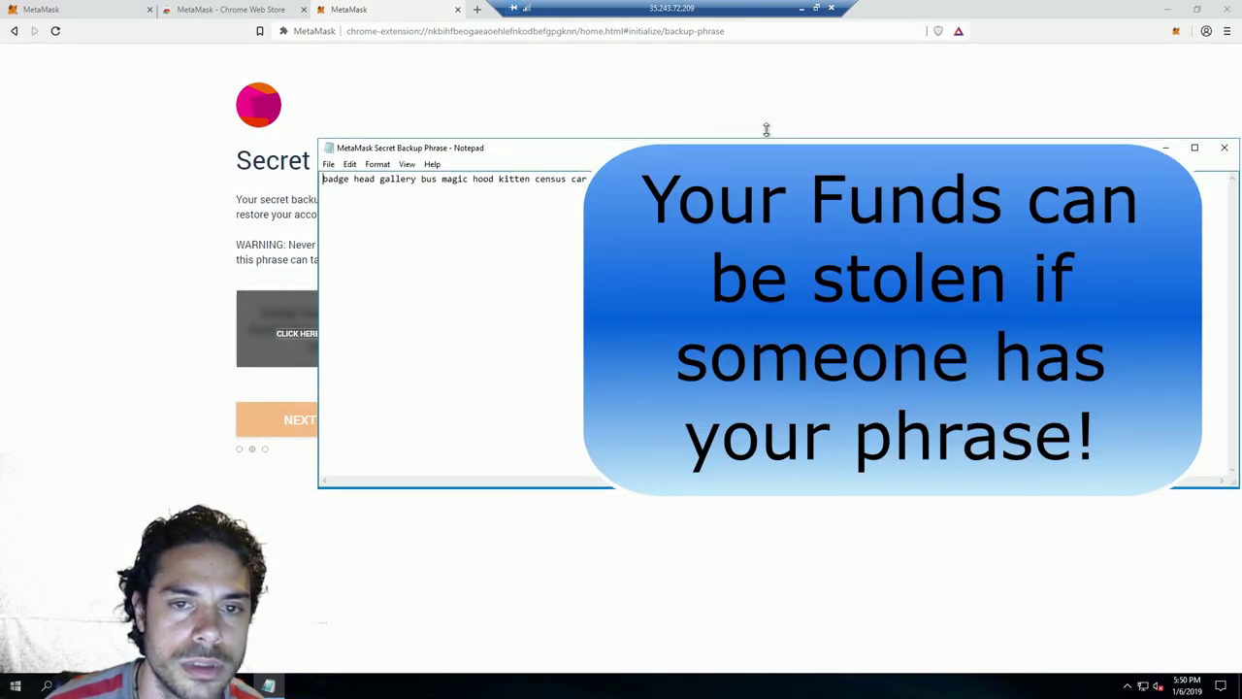
drag(790, 151, 8, 75)
Reveal the secret backup words in MetaMask and continue to the confirmation page
click(756, 267)
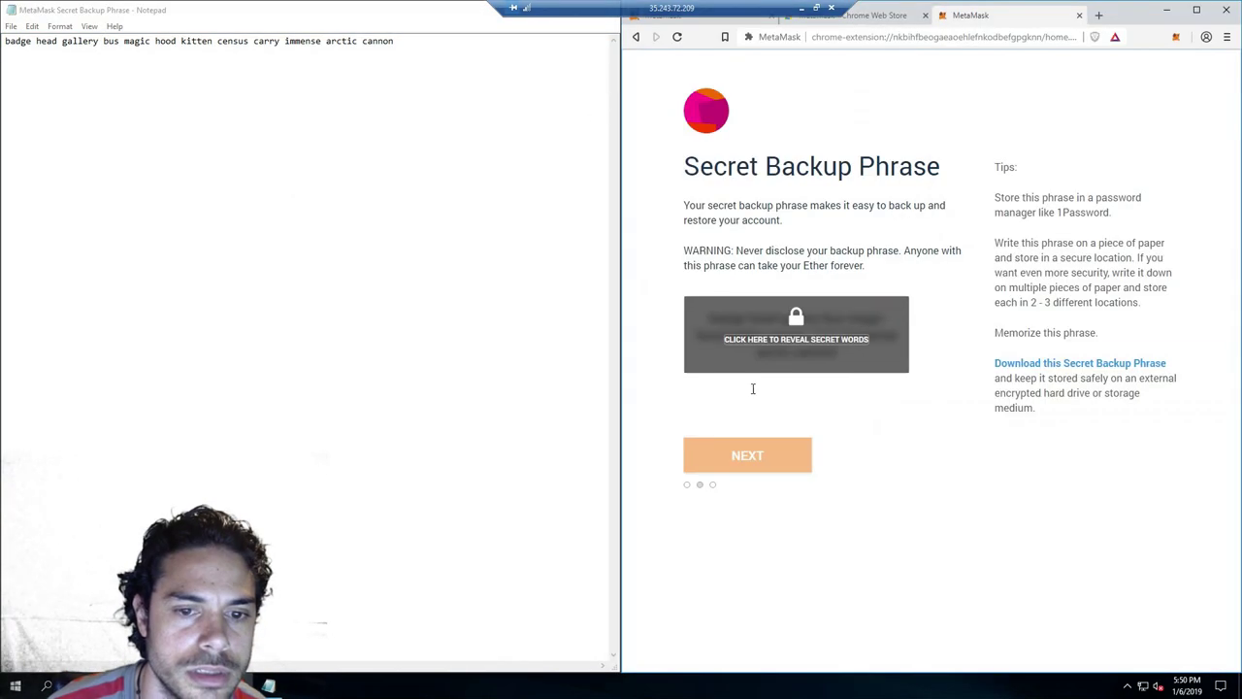
click(783, 350)
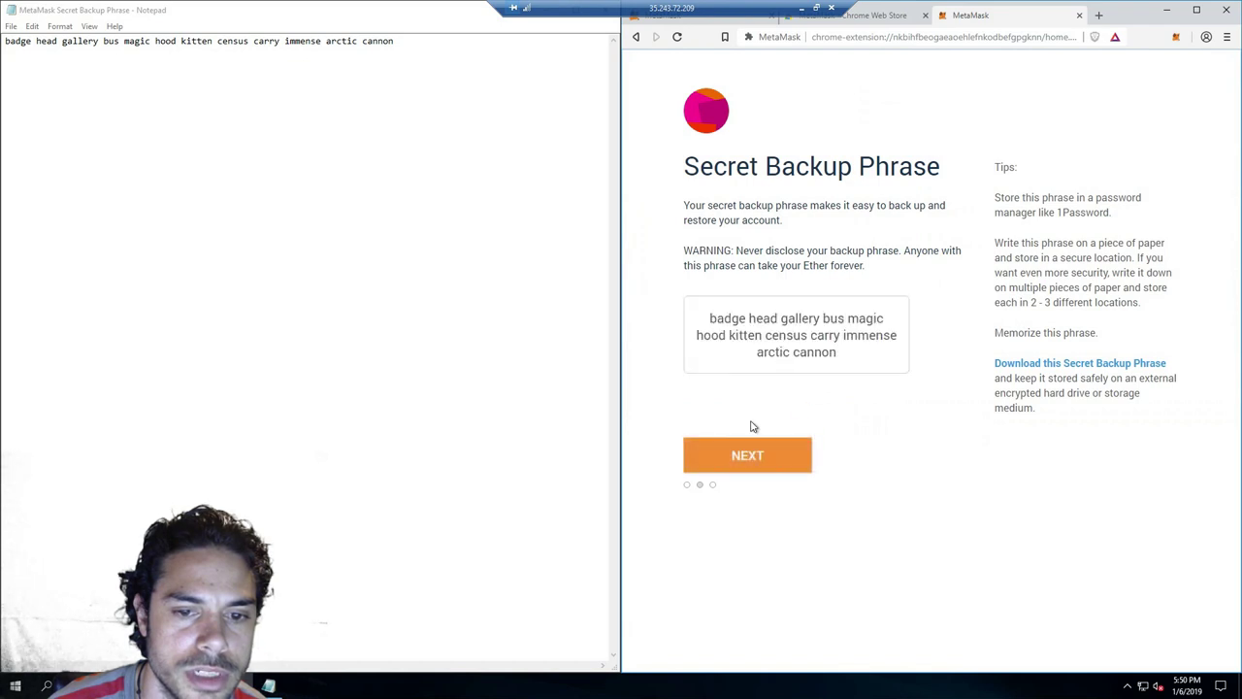
click(747, 458)
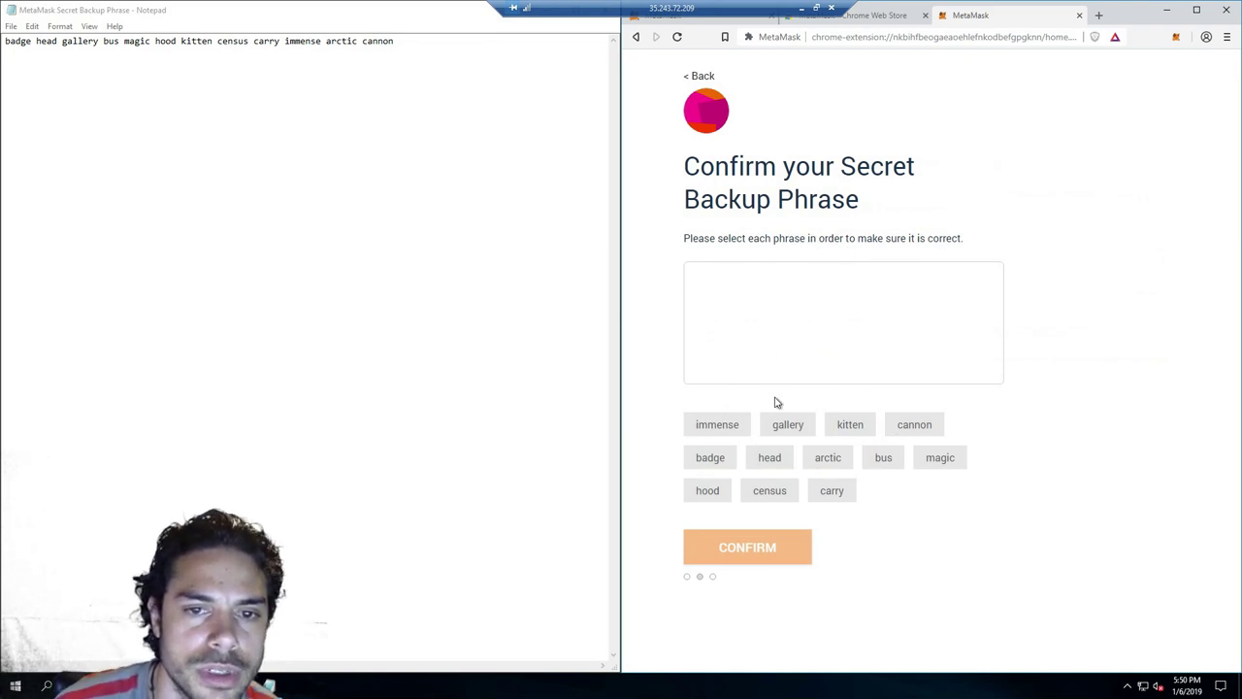
Select all twelve backup words in their saved Notepad order and confirm the phrase
click(712, 466)
click(771, 461)
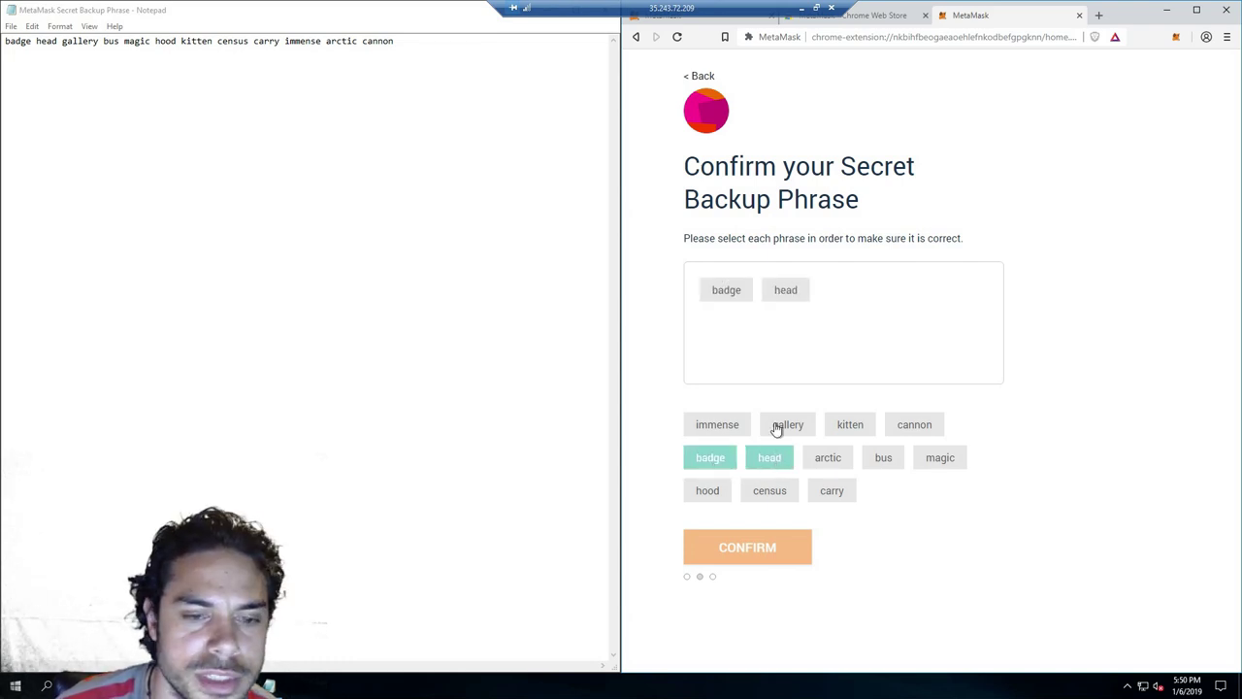
click(779, 430)
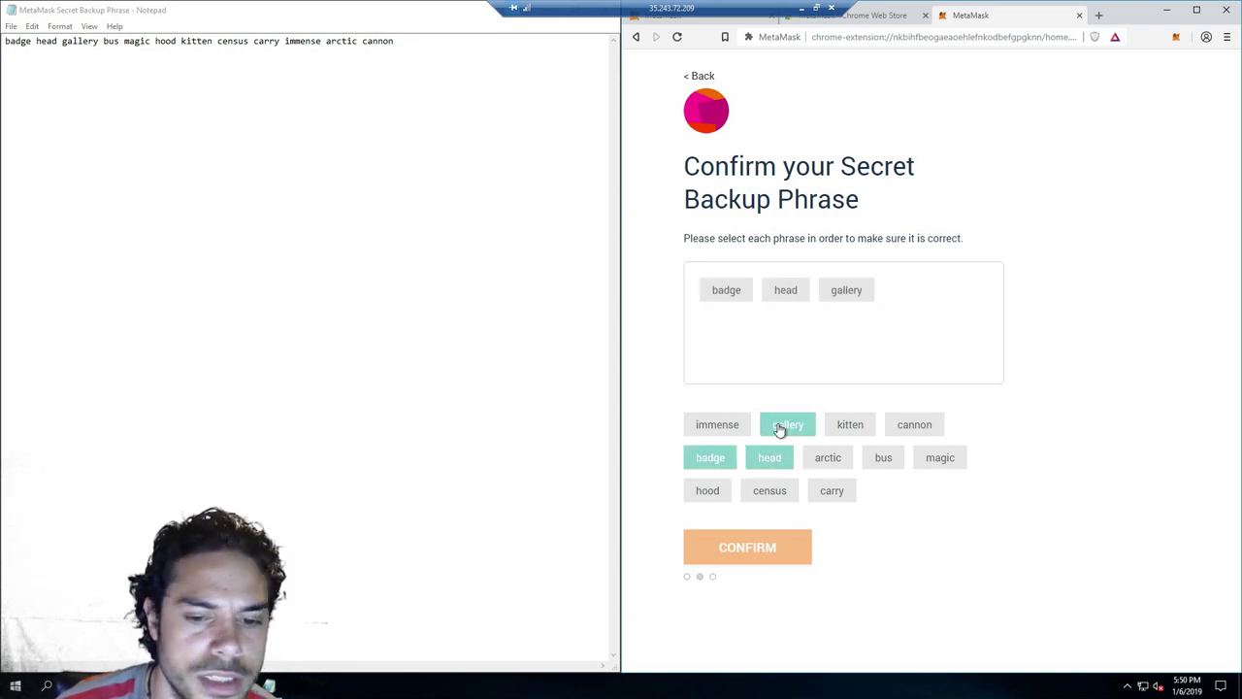
click(884, 463)
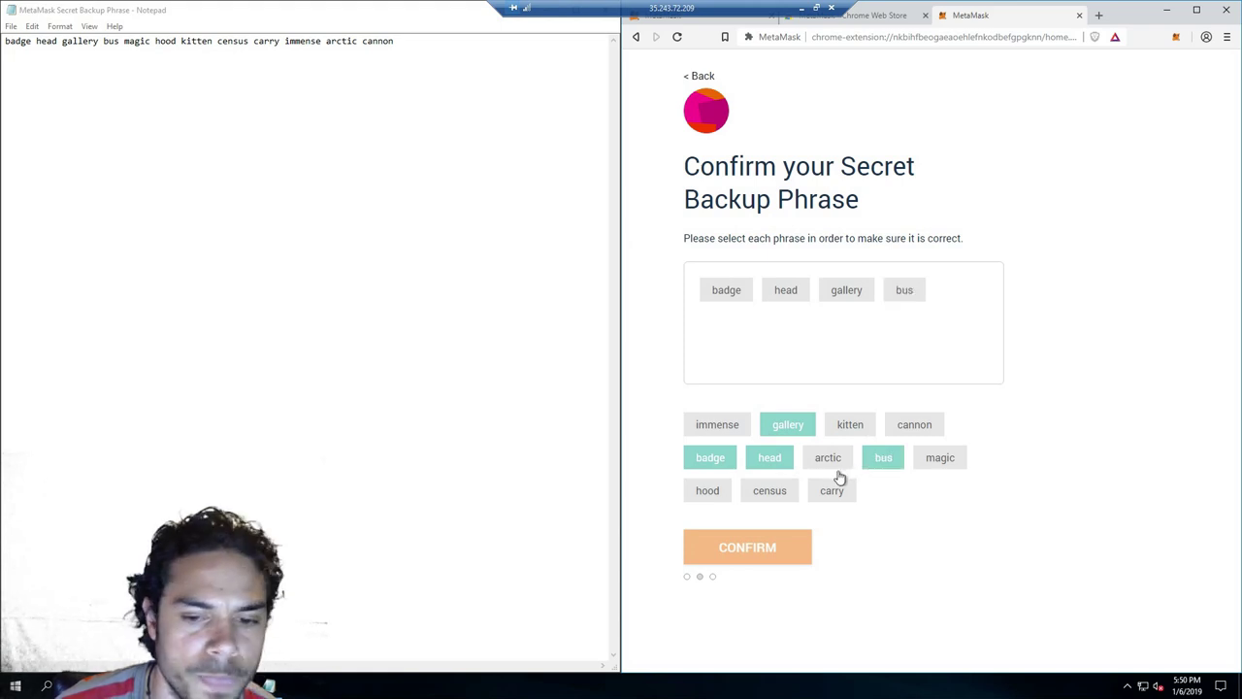
click(934, 458)
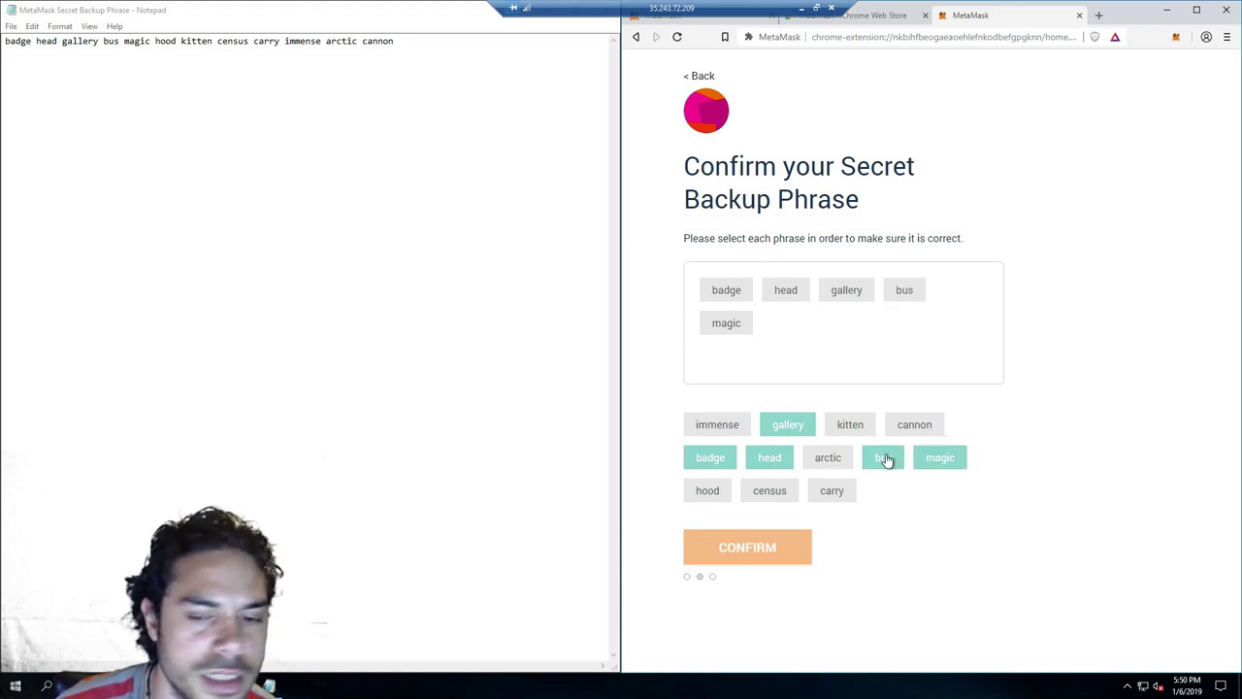
click(708, 492)
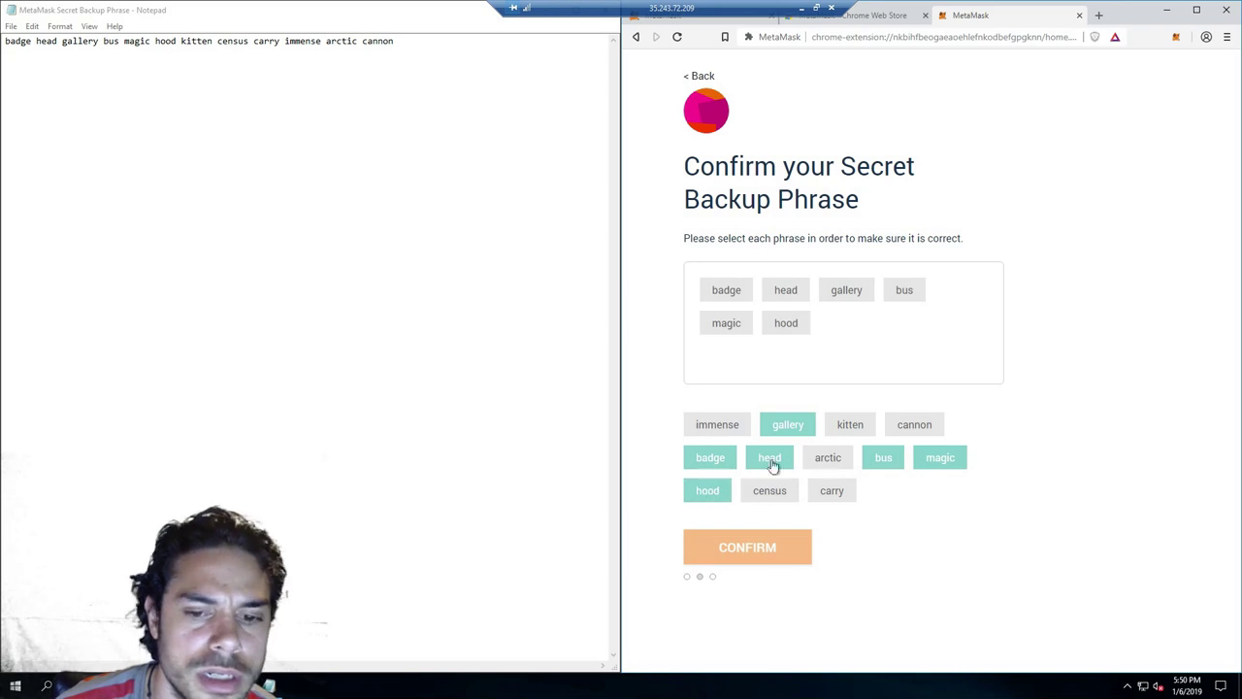
click(852, 430)
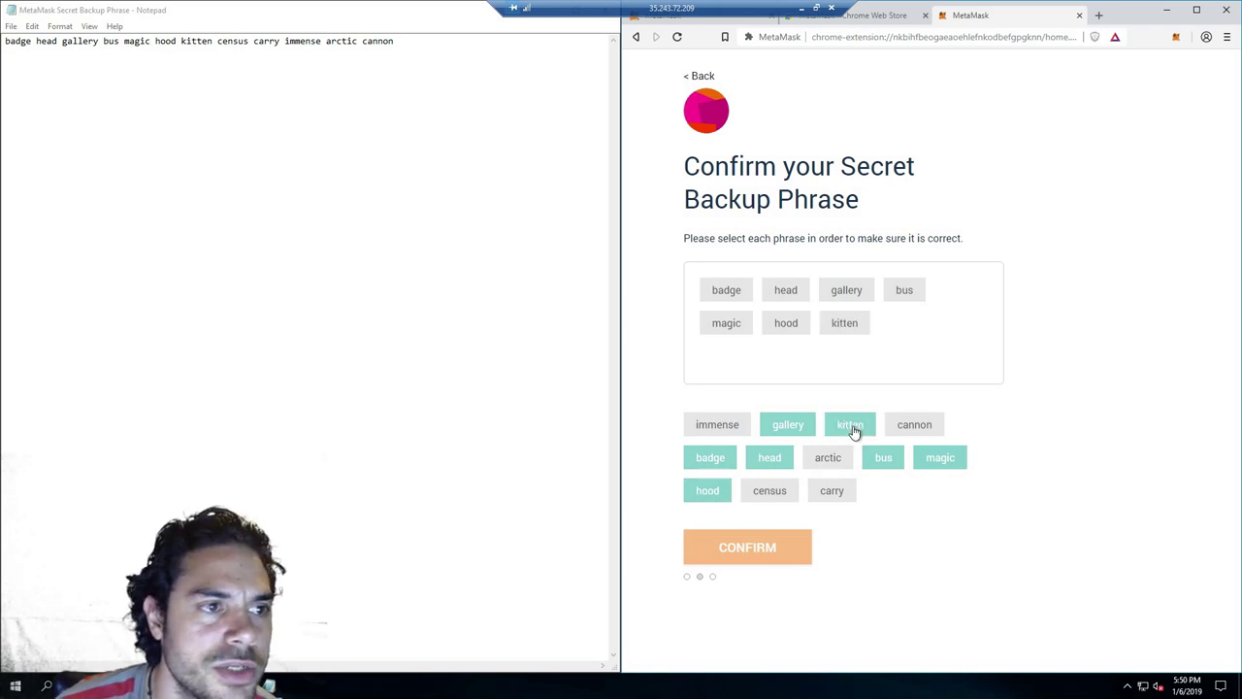
click(767, 492)
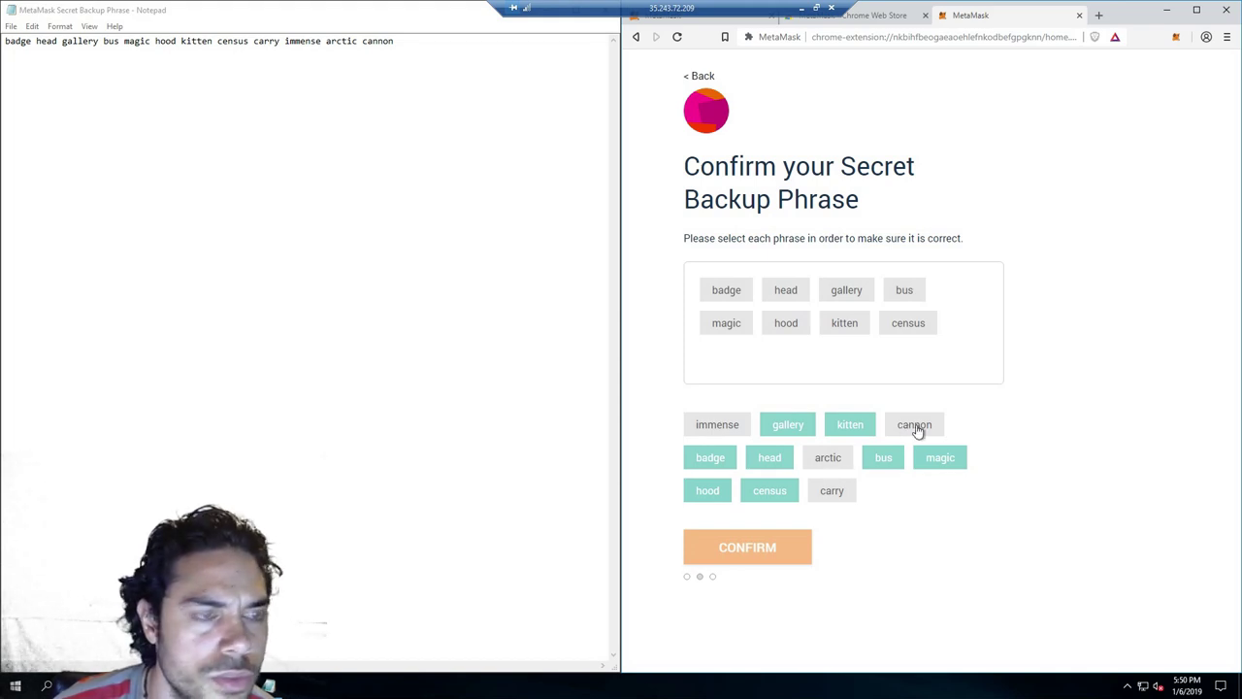
click(829, 492)
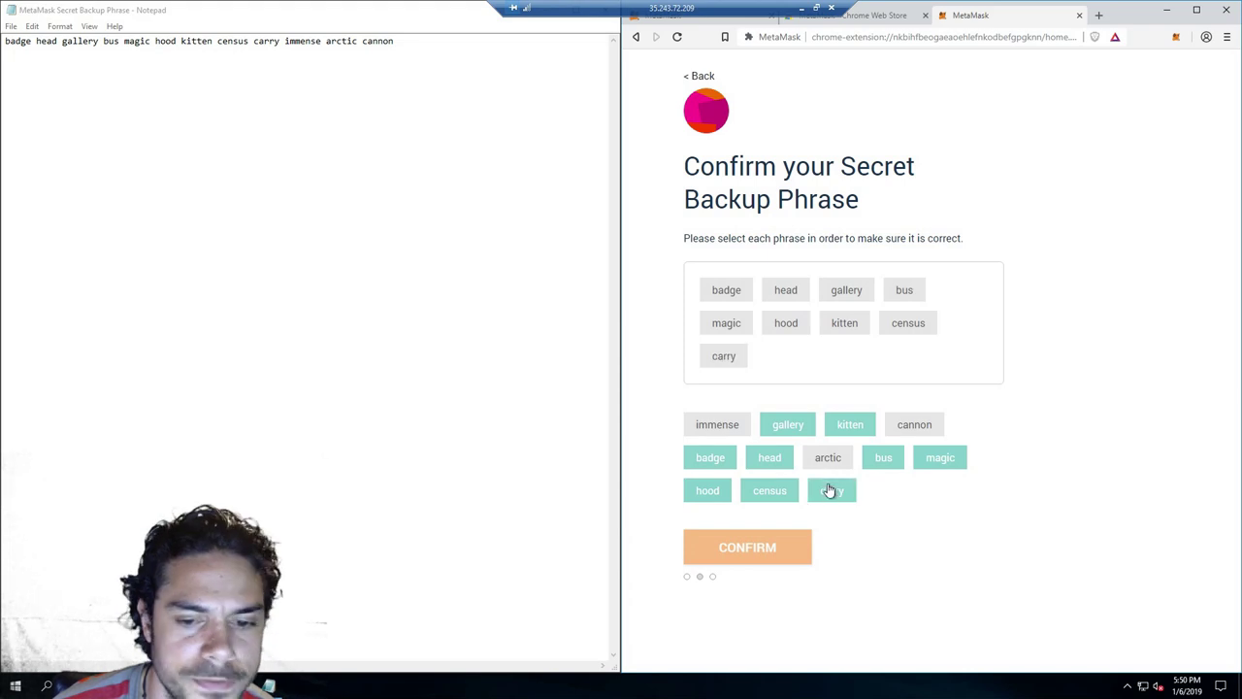
click(722, 428)
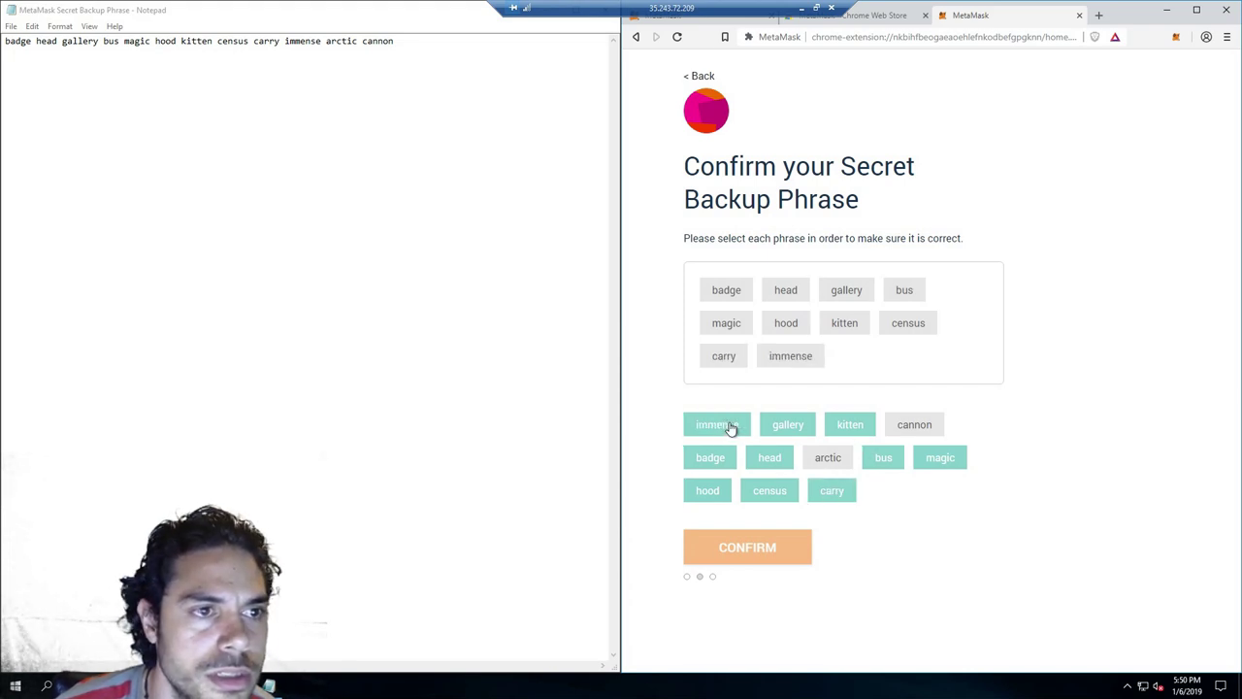
click(828, 467)
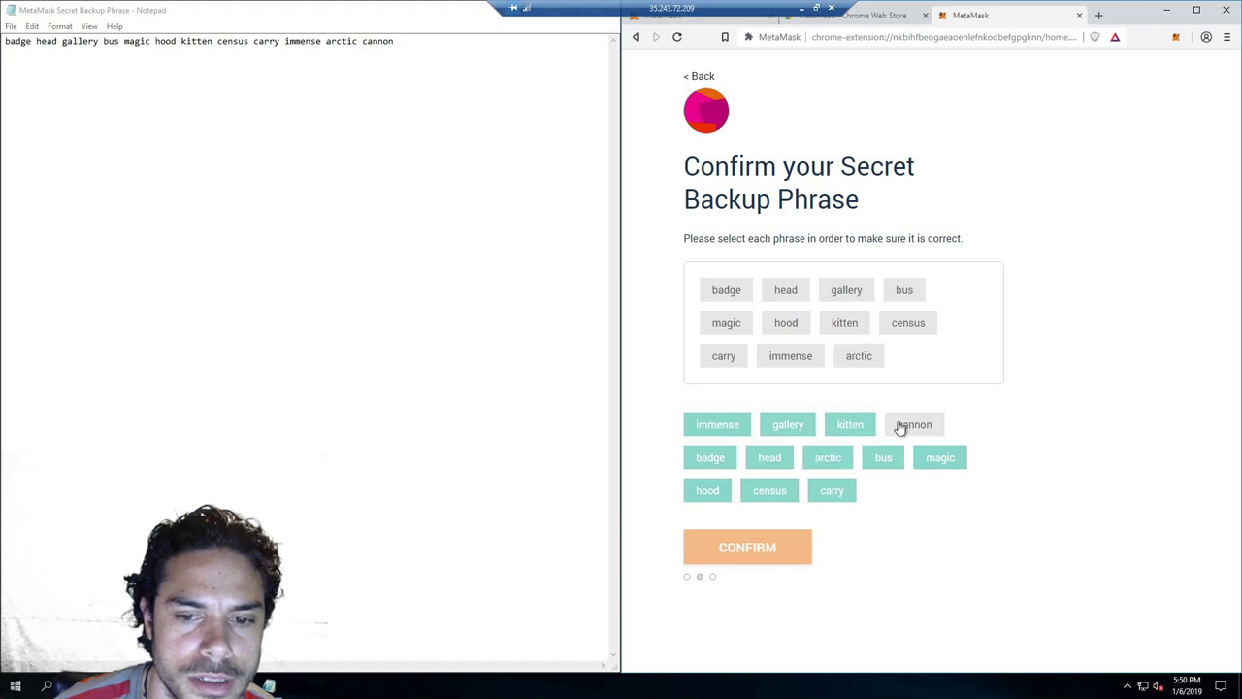
click(903, 429)
click(739, 550)
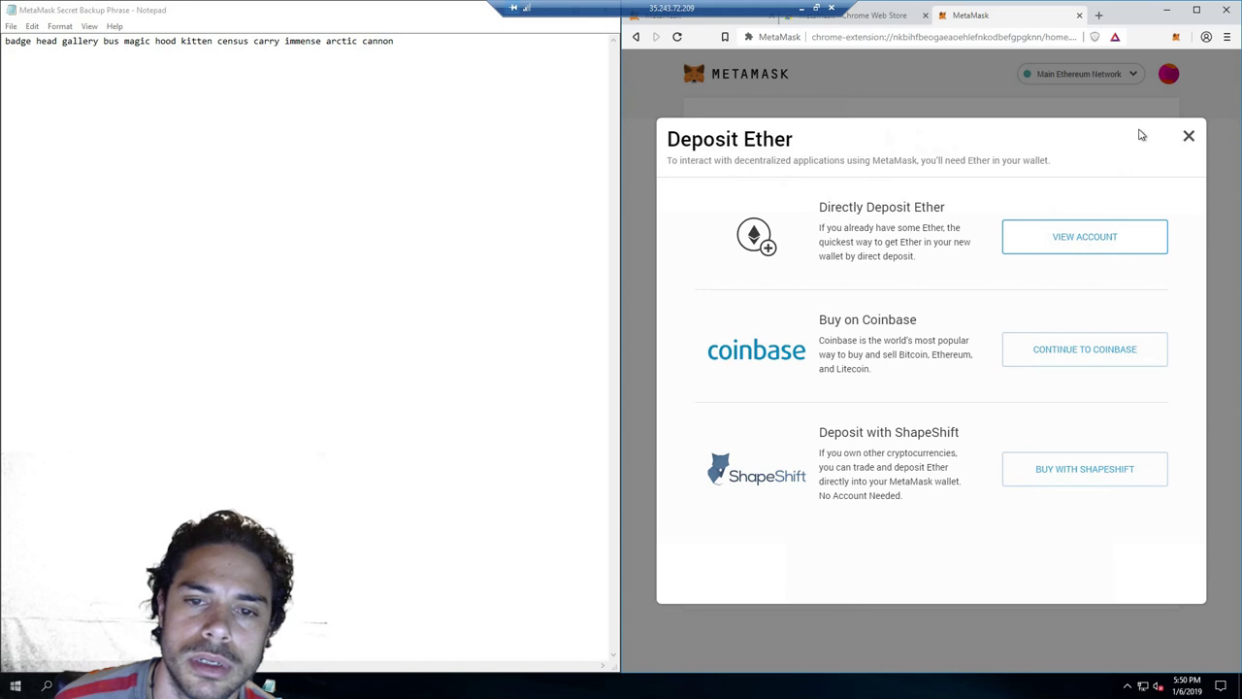
Dismiss Deposit Ether, open Account 1's address and QR code, and select the address
click(1189, 138)
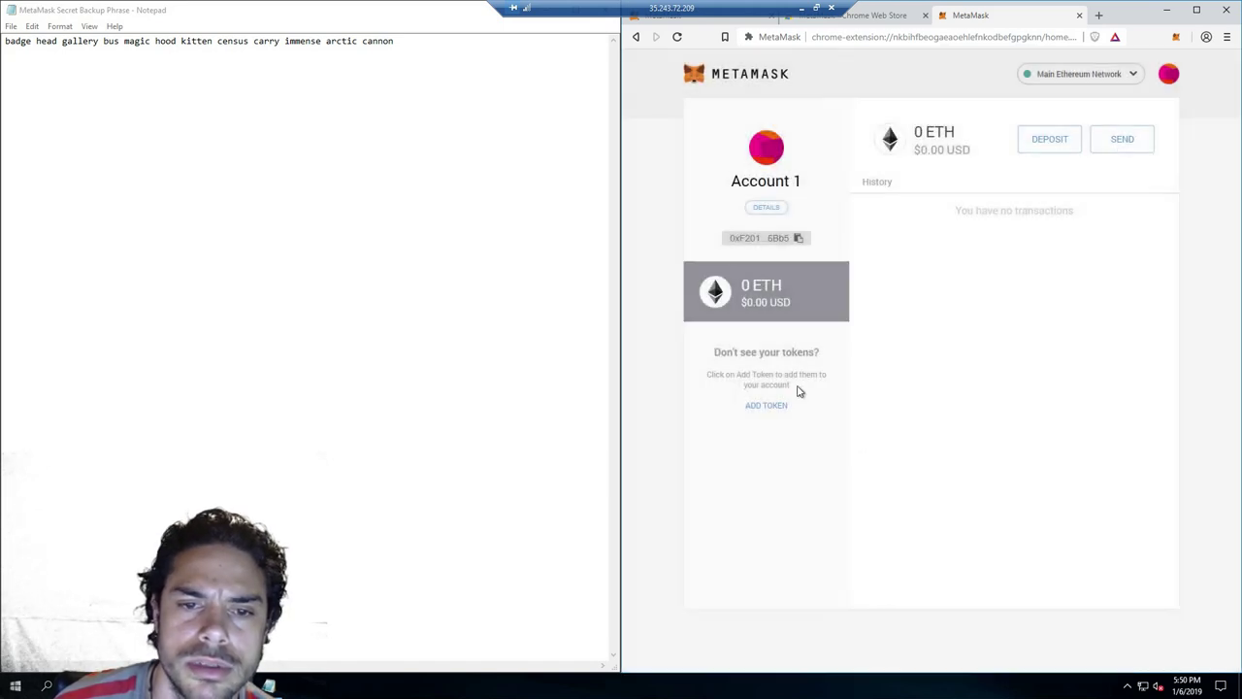
click(1047, 142)
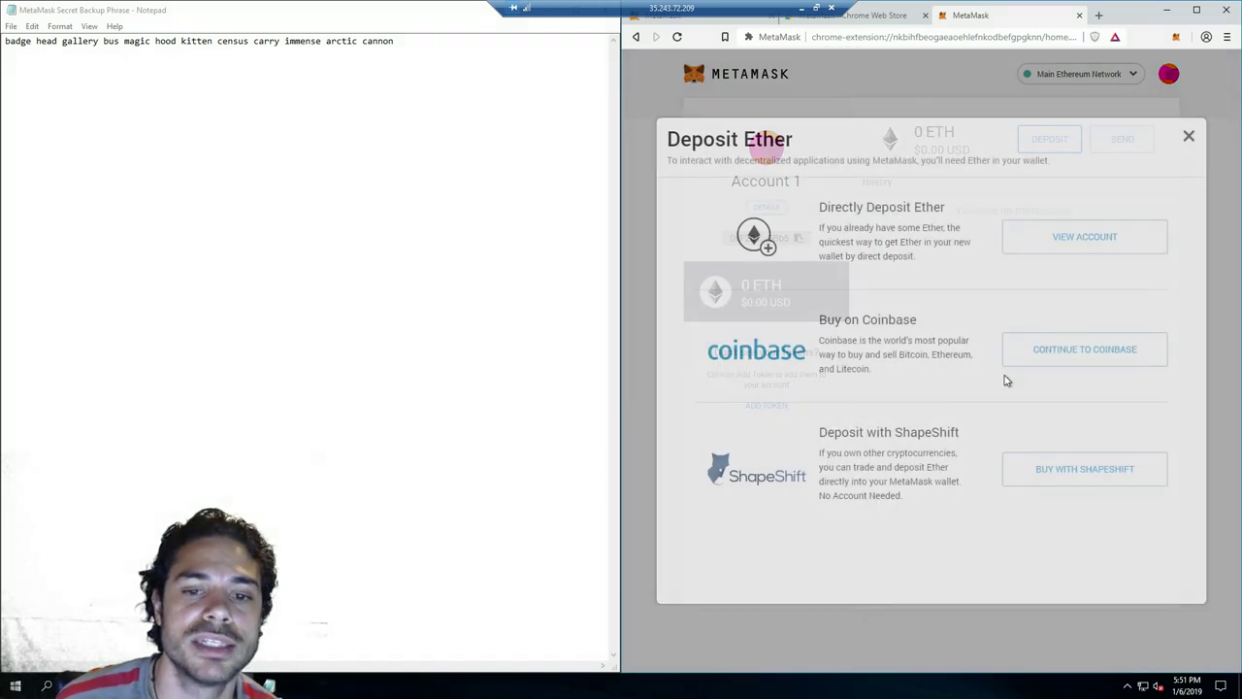
click(1068, 246)
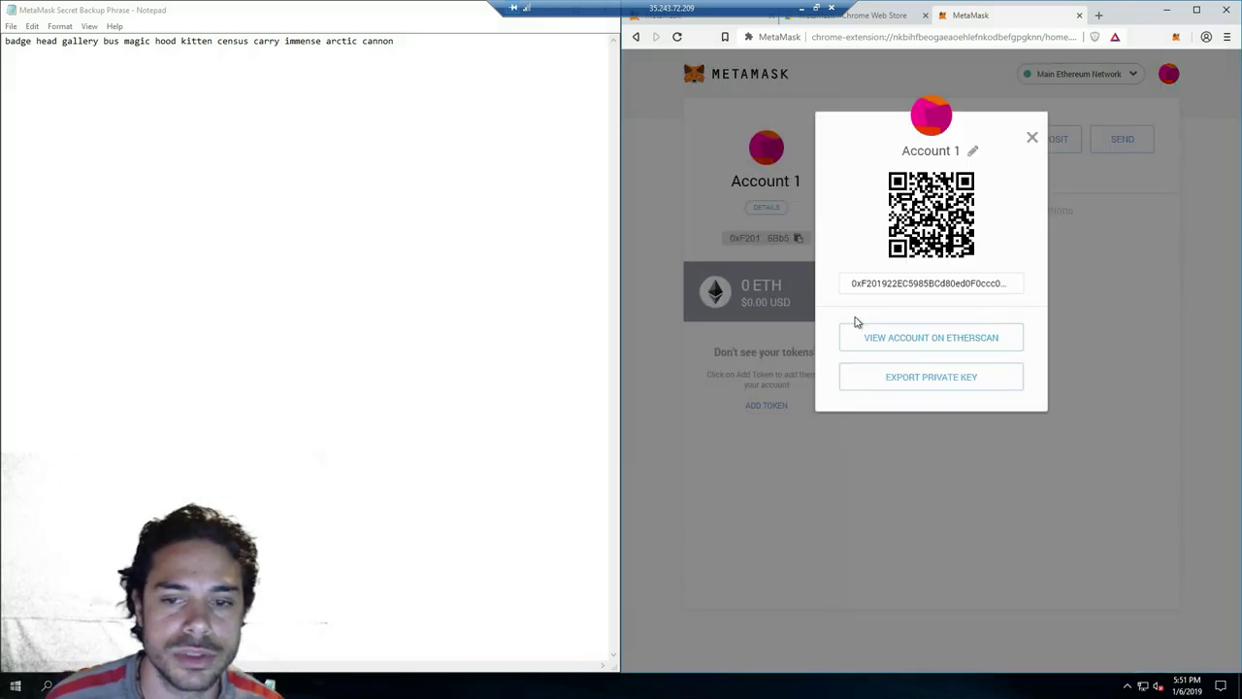
click(970, 282)
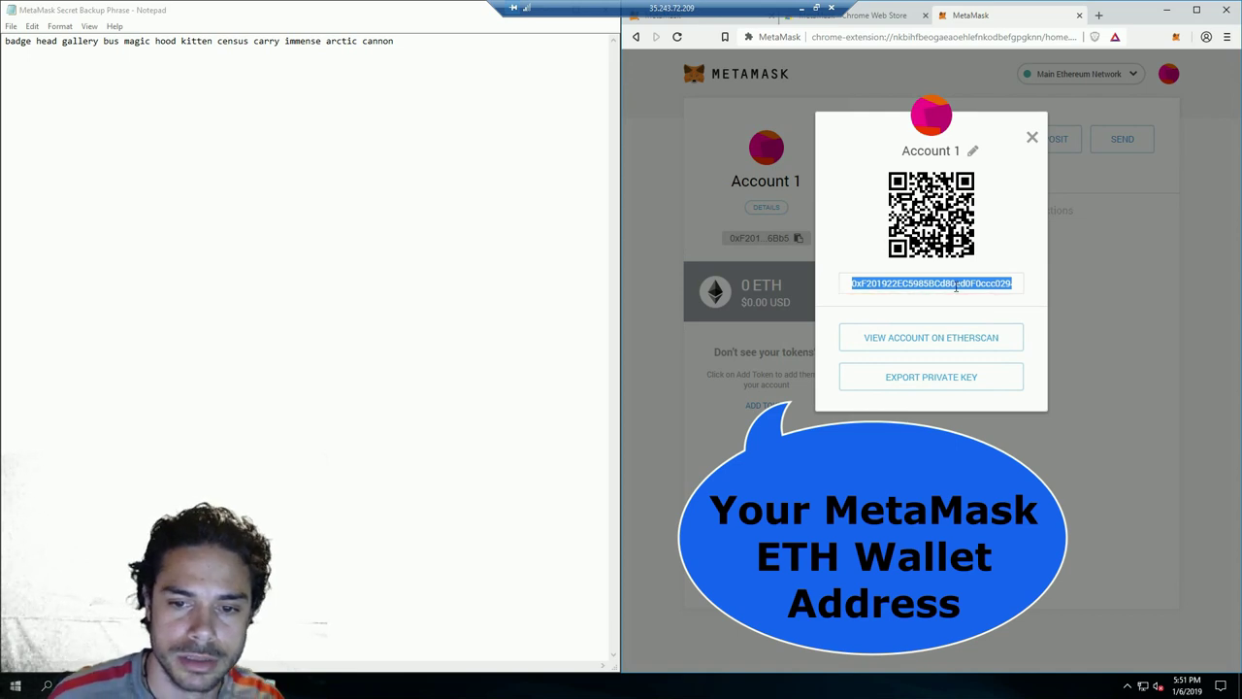